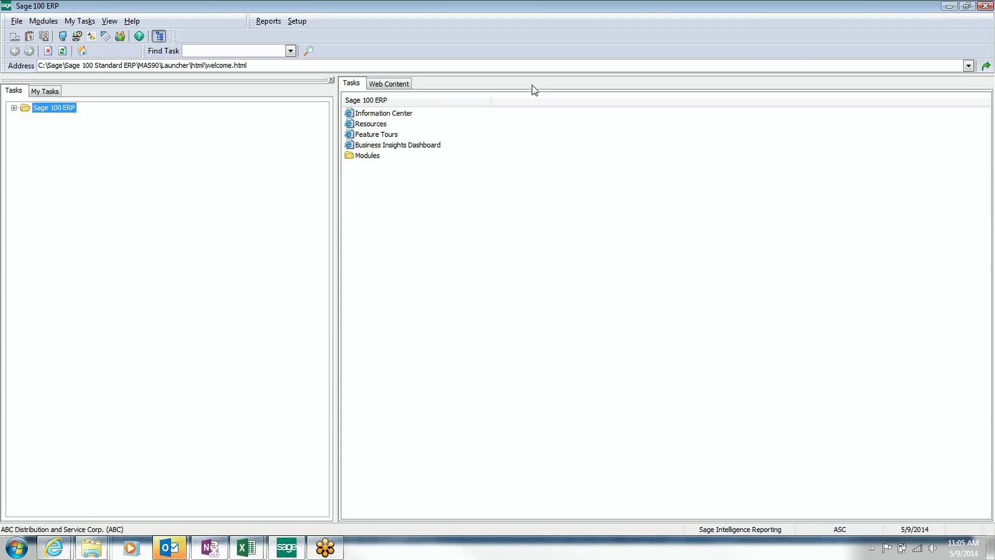
Open User Maintenance from the Library Master main tasks and load the user logon asc.
left_click(13, 109)
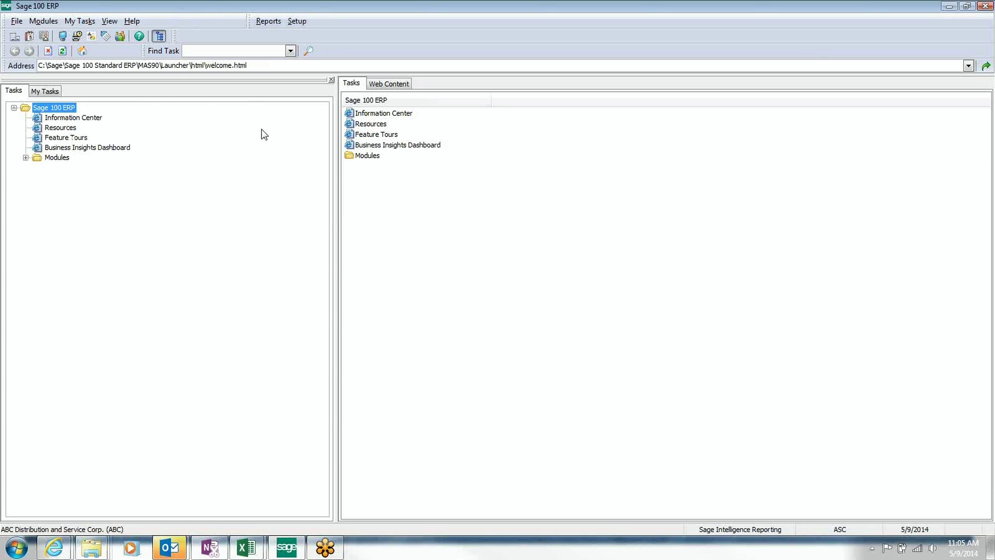
left_click(25, 157)
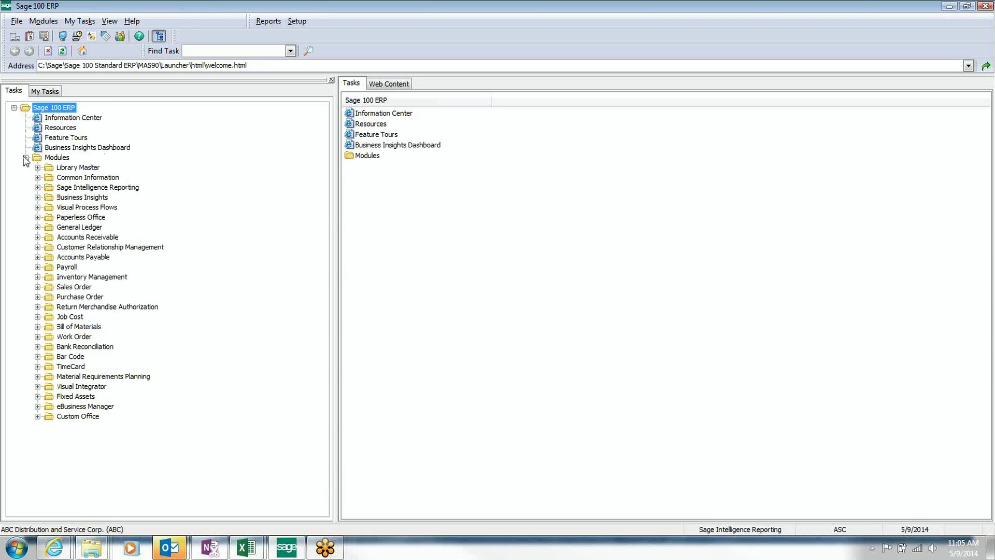
double_click(68, 169)
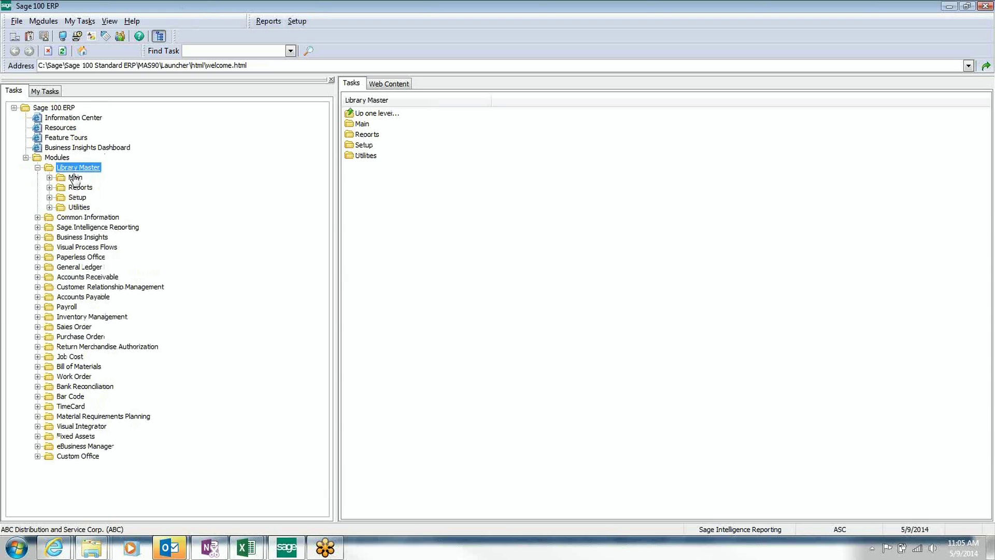
left_click(75, 178)
double_click(75, 178)
double_click(106, 207)
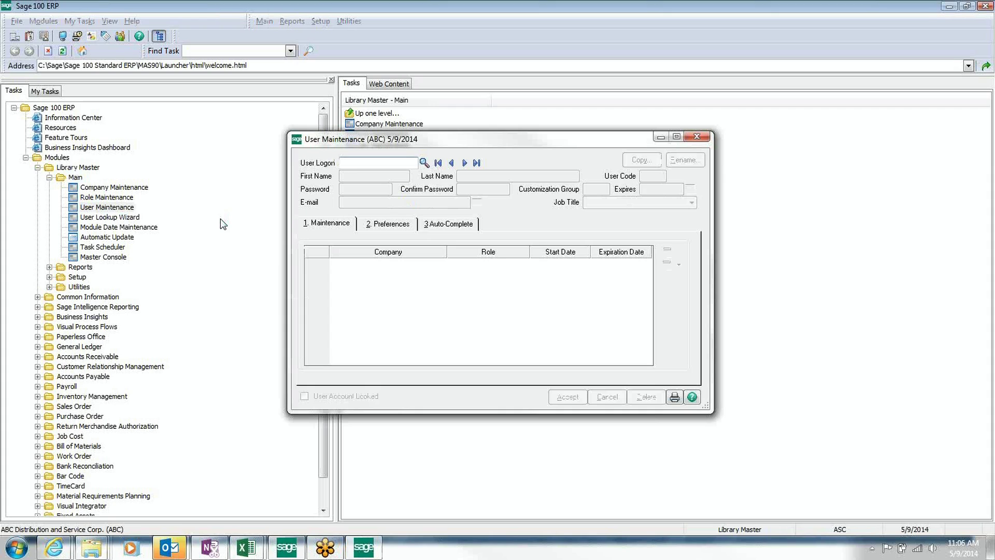
type("asc")
key("Tab")
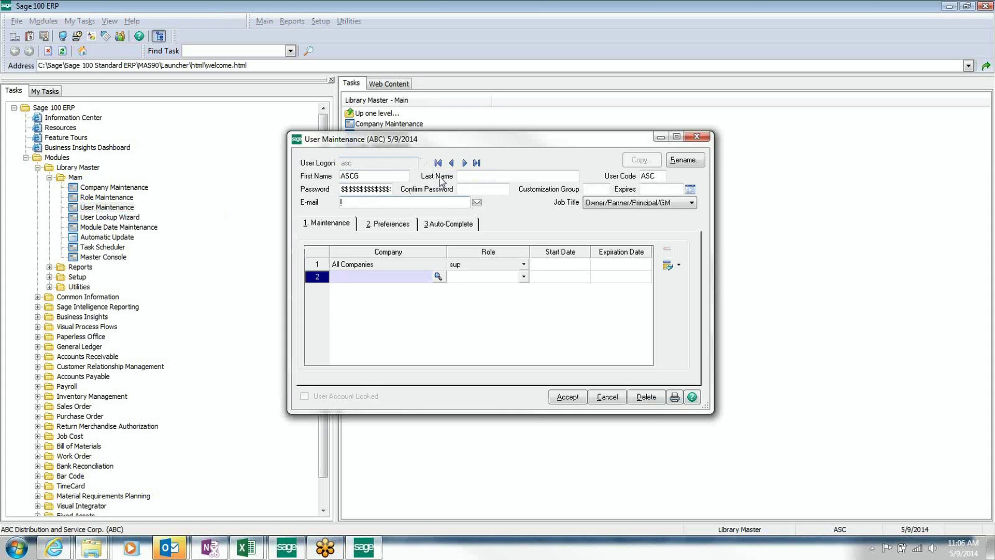
Examine the user's e-mail field and the available job title choices without changing the job title.
left_click(400, 201)
left_click(641, 204)
left_click(692, 260)
left_click(692, 260)
left_click(691, 260)
left_click(691, 260)
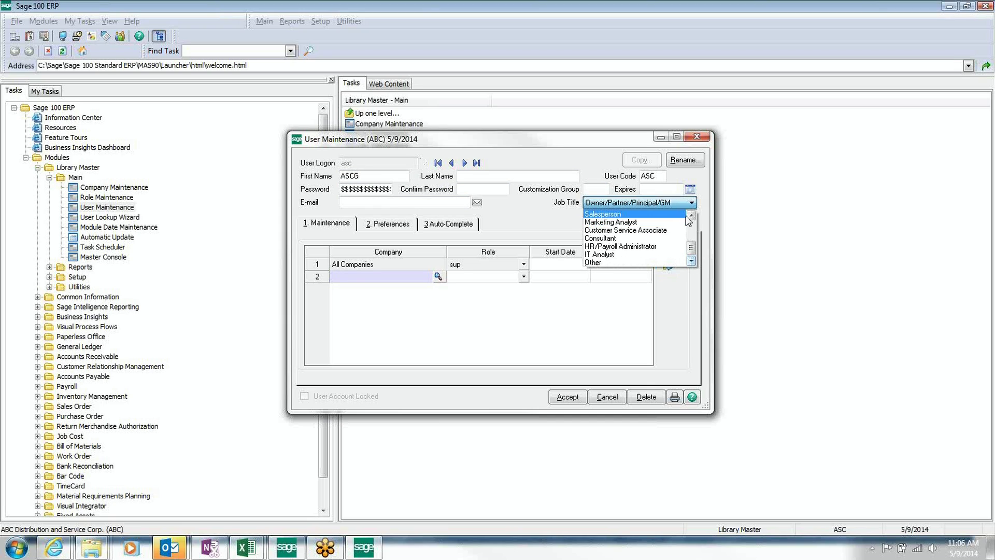
left_click(691, 203)
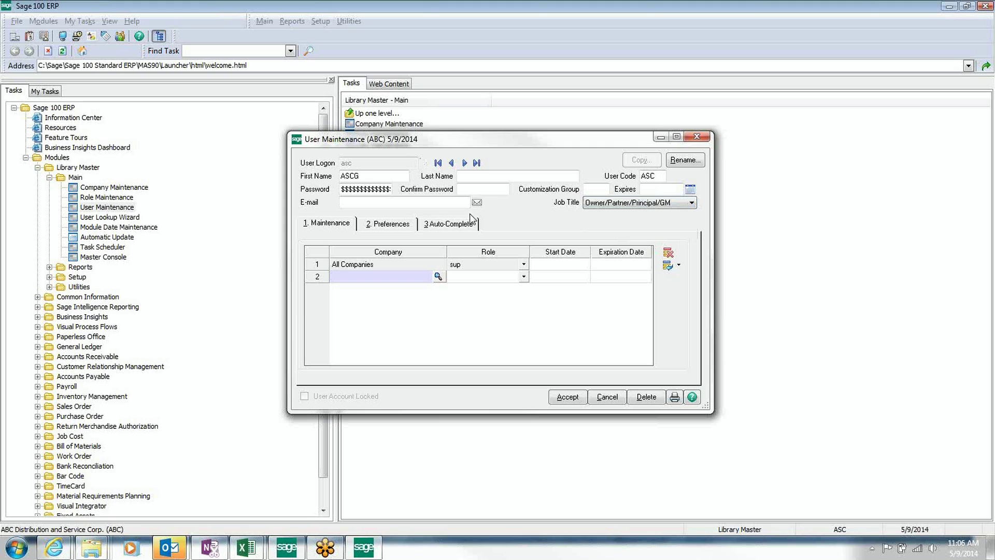
Check which record types have auto-complete enabled for the user, and close User Maintenance with the record accepted.
left_click(450, 224)
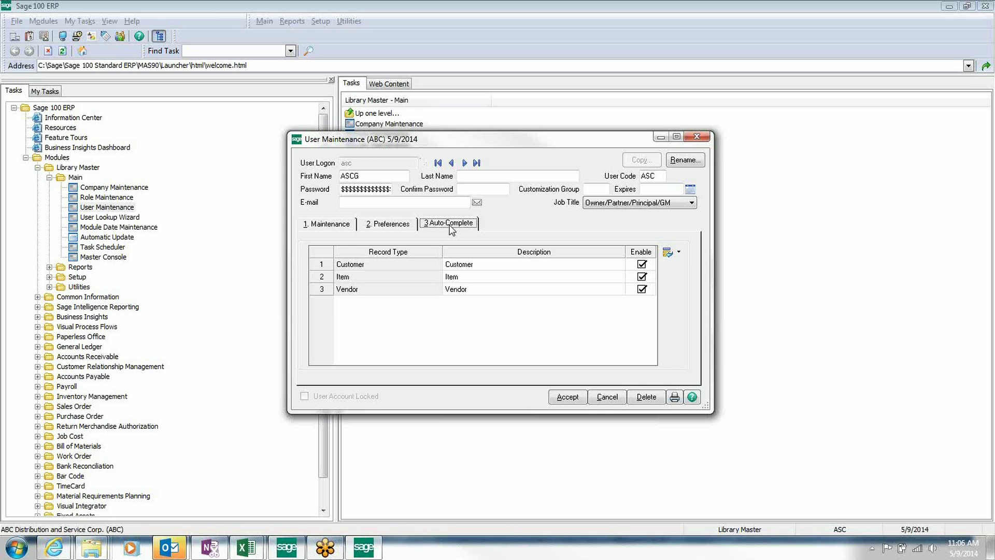
left_click(567, 397)
left_click(696, 137)
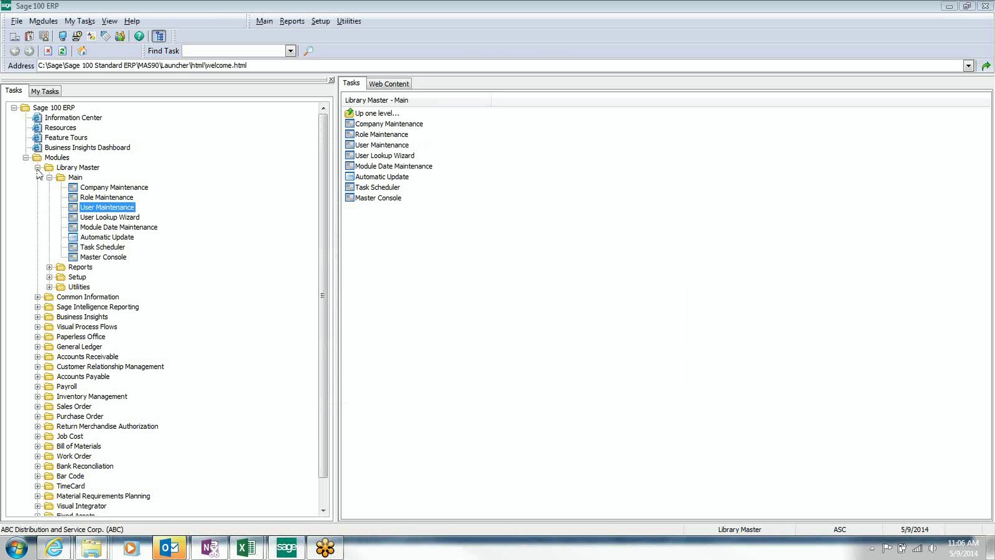
left_click(38, 168)
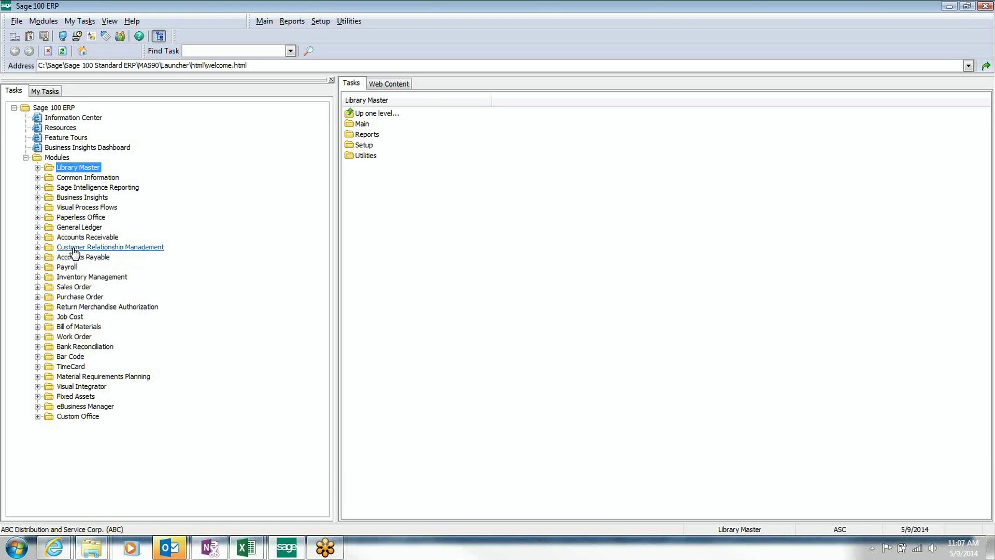
Open Repetitive Invoice Entry in Accounts Receivable and view the repetitive invoice list, closing both windows when done.
double_click(78, 238)
double_click(75, 248)
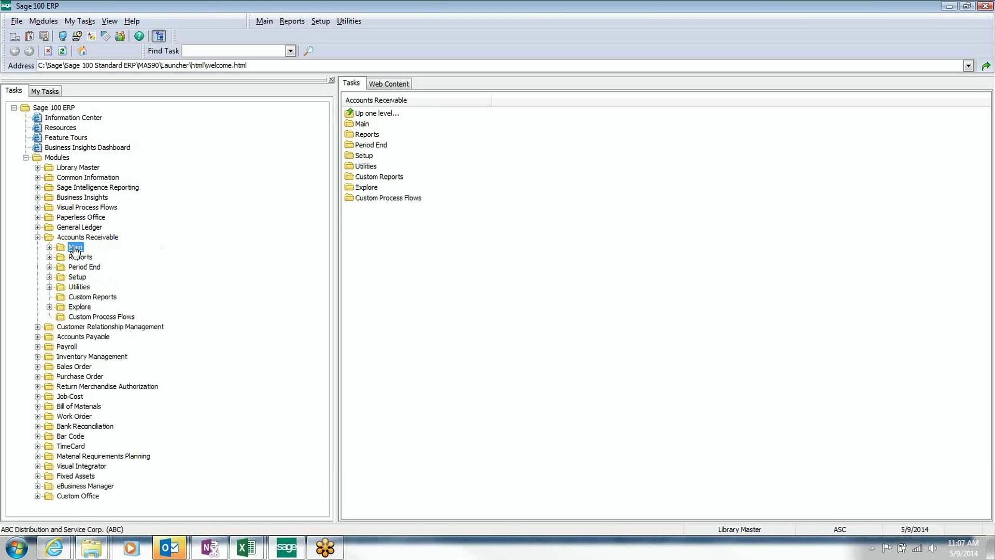
double_click(107, 288)
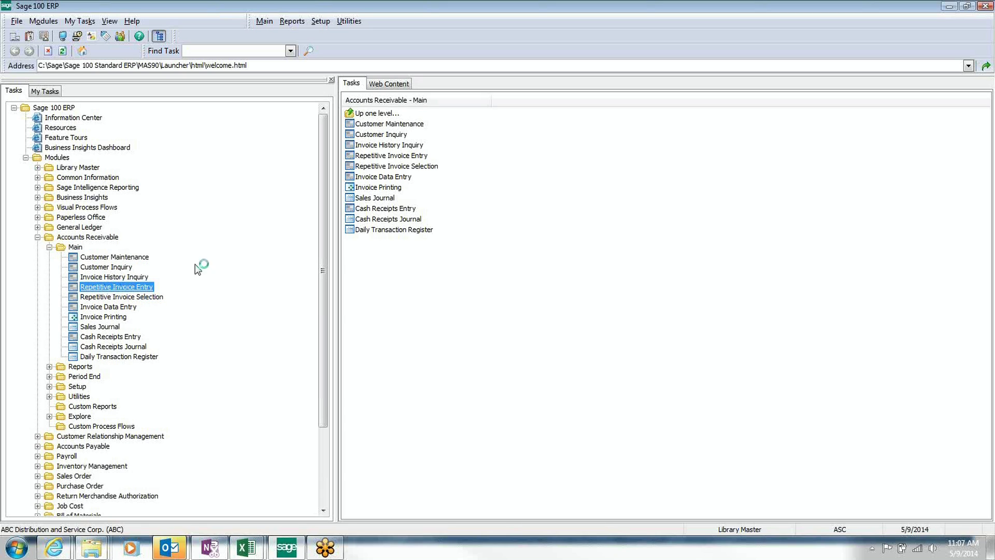
left_click(238, 136)
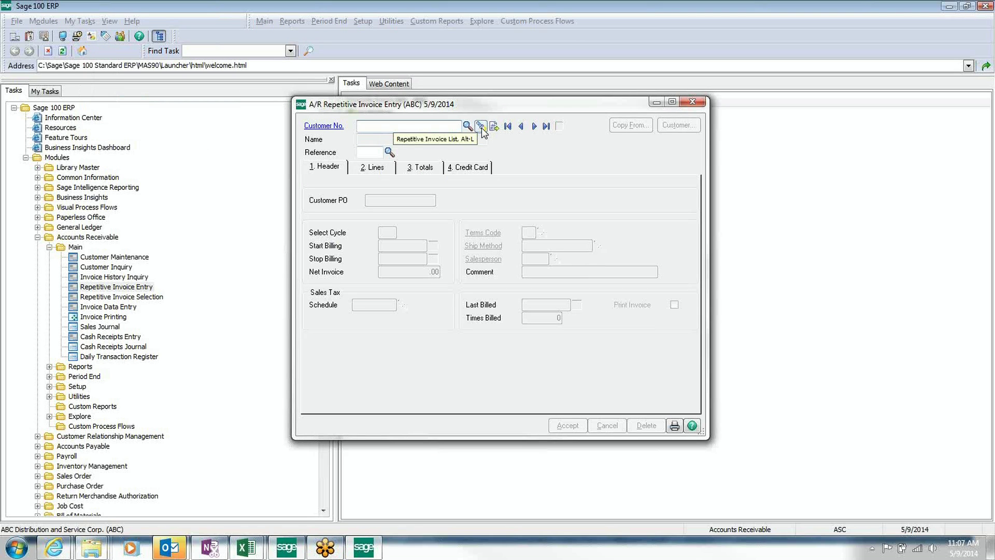
left_click(481, 127)
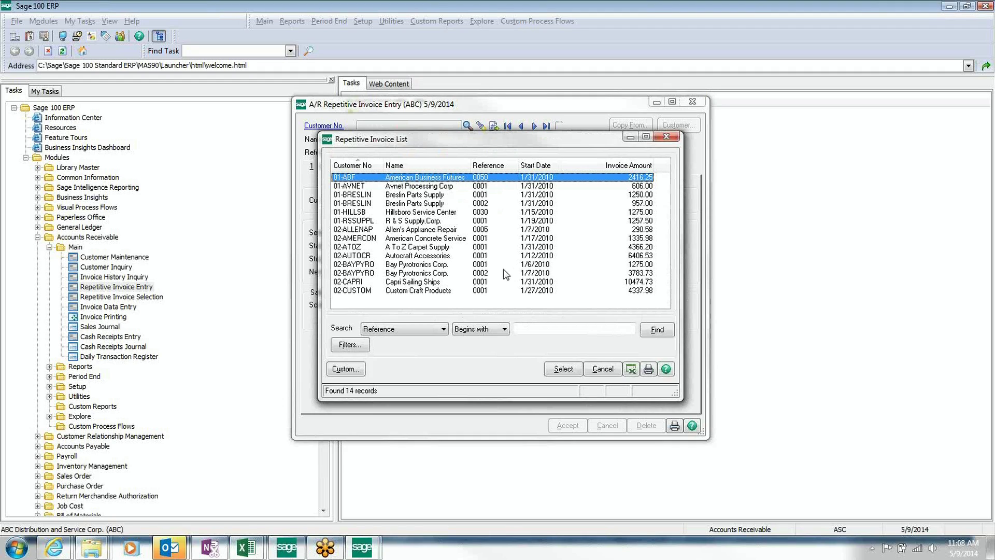
key("Escape")
key("Escape")
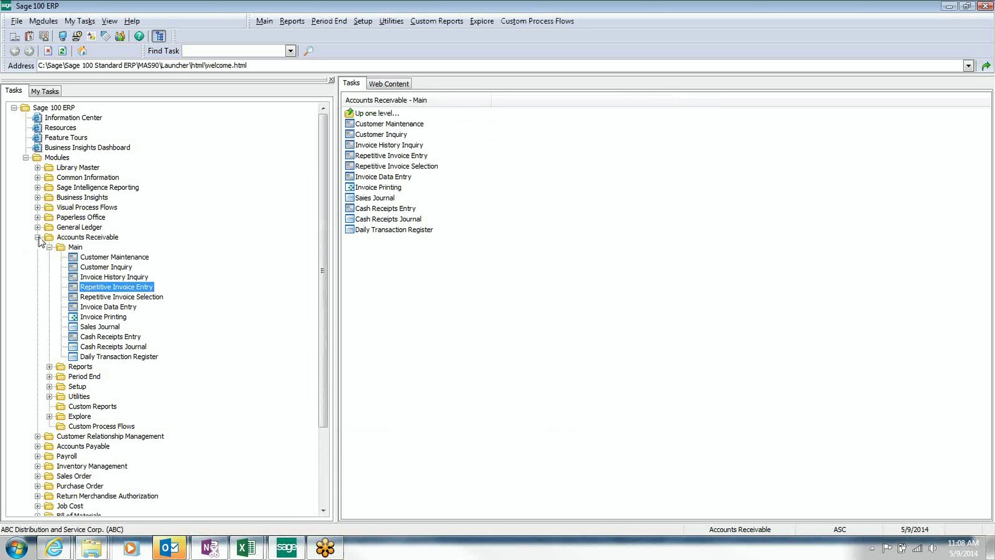
left_click(38, 237)
Open the General Ledger Financial Reports, keep the window open and leave only the Standard Income Statement selected for printing.
left_click(37, 227)
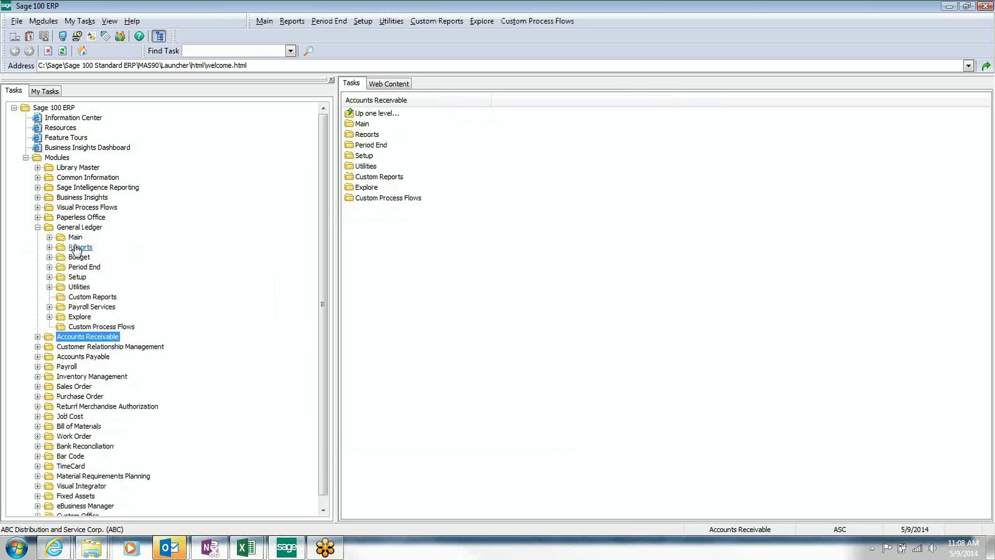
double_click(78, 247)
left_click(105, 286)
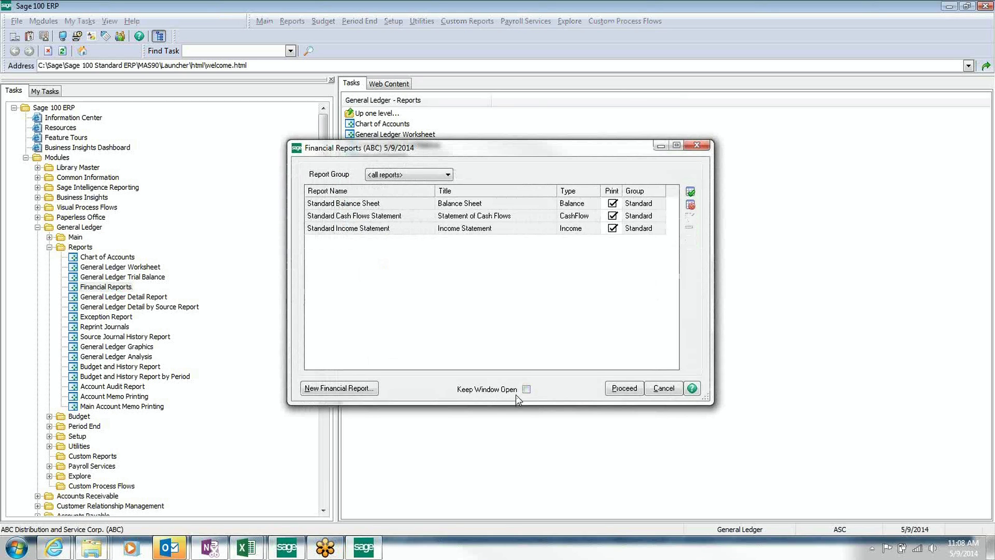
left_click(525, 389)
left_click(614, 217)
left_click(612, 203)
Preview the Standard Income Statement and close the preview and the Financial Reports window.
left_click(625, 389)
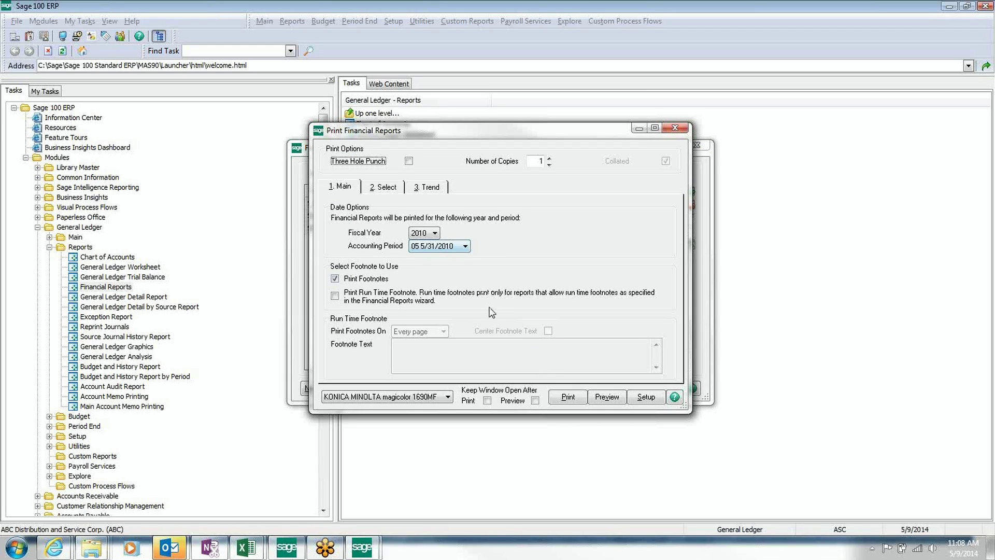
left_click(608, 397)
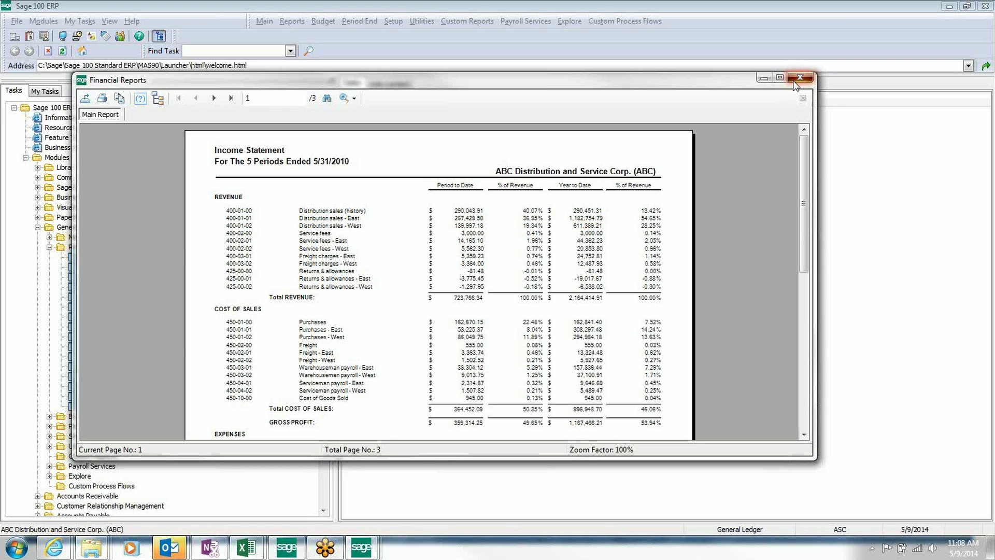
left_click(799, 78)
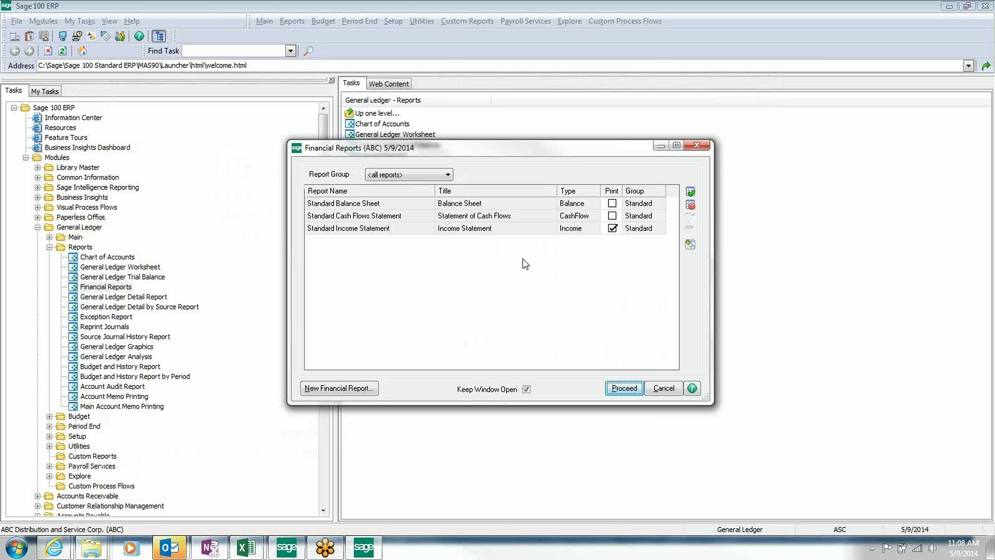
left_click(696, 146)
left_click(38, 226)
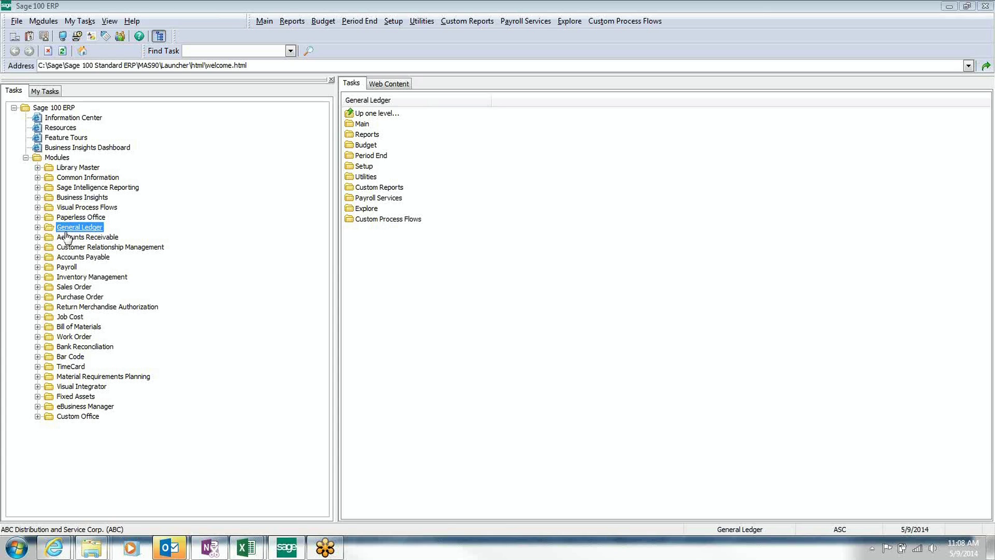
Open Sales Order Entry from the Sales Order main tasks, accepting the proposed accounting date.
double_click(74, 287)
left_click(75, 297)
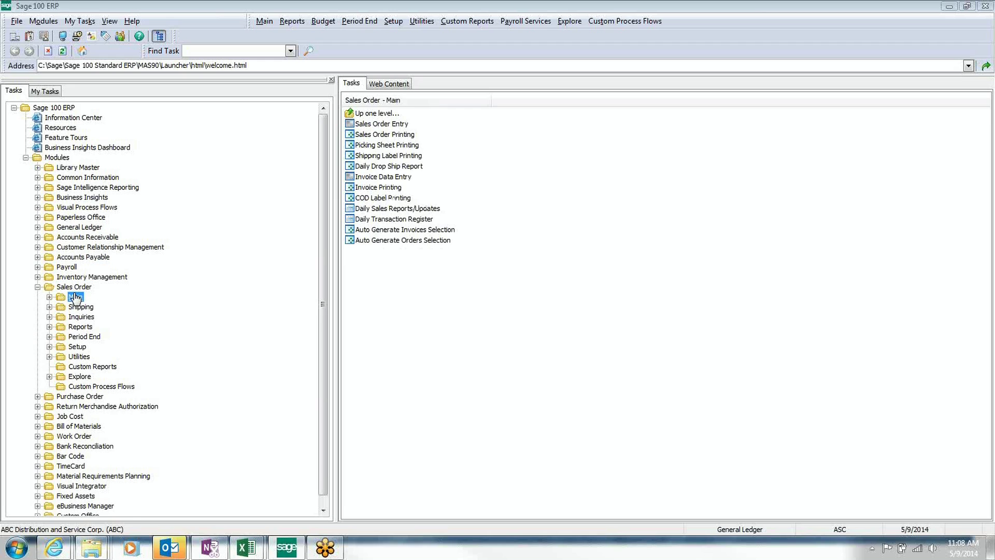
double_click(75, 296)
key("Down")
key("Return")
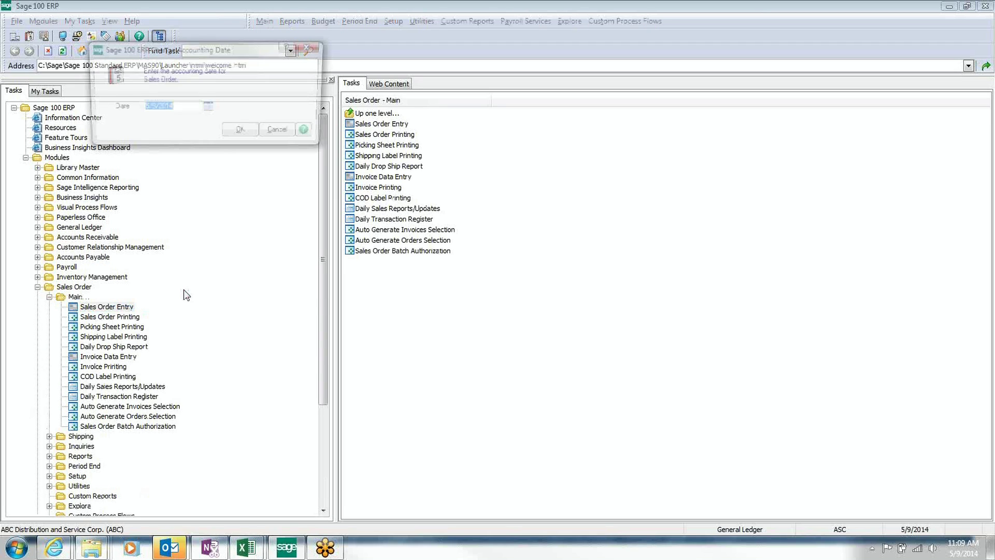
key("Return")
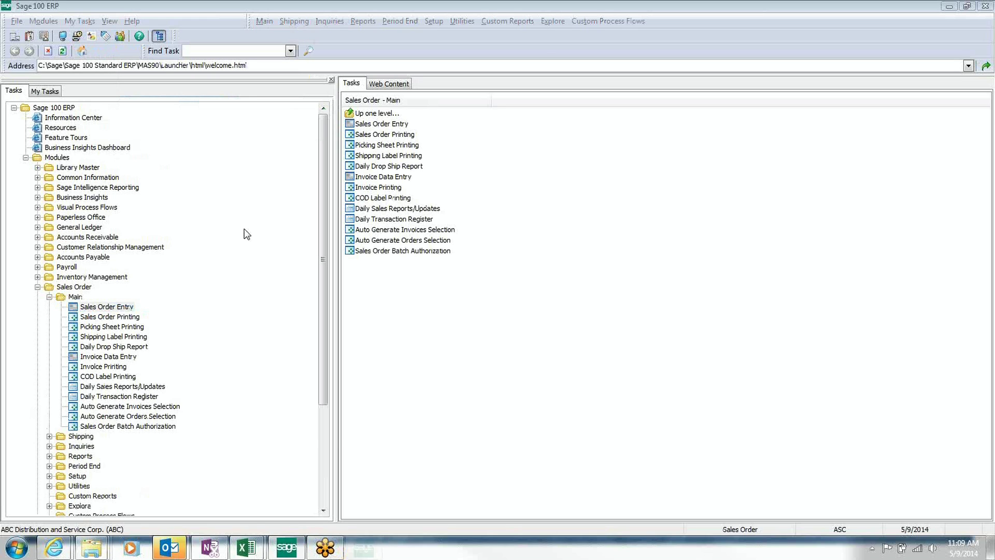
Load the American Concrete Service order dated 5/22/2010 from the order list and display its lines.
left_click(380, 135)
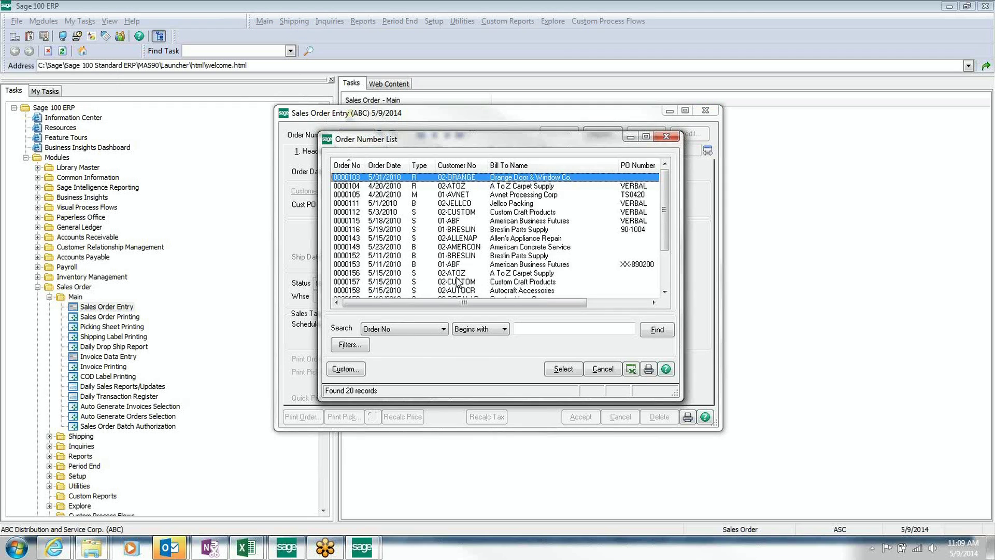
scroll(457, 282, "down", 2)
left_click(456, 273)
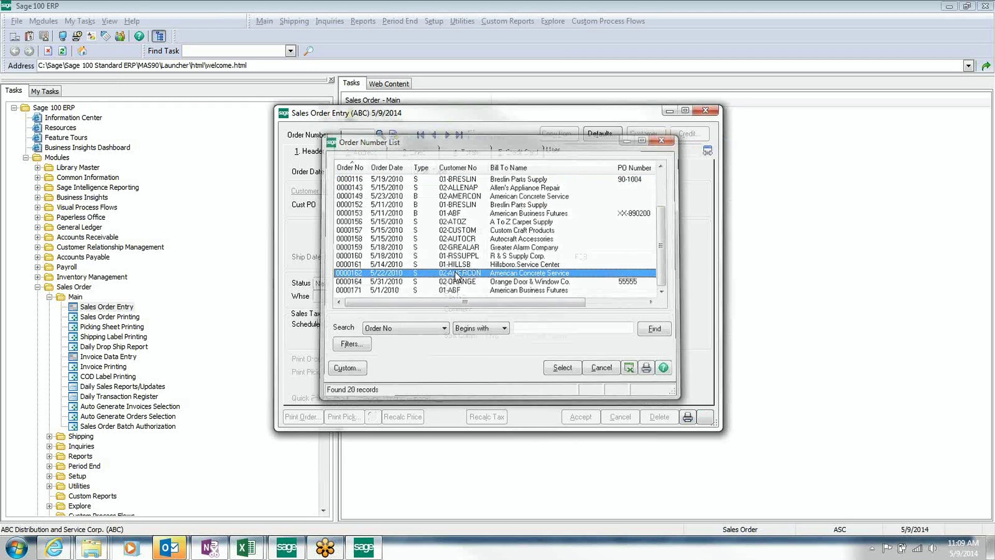
double_click(456, 273)
left_click(617, 377)
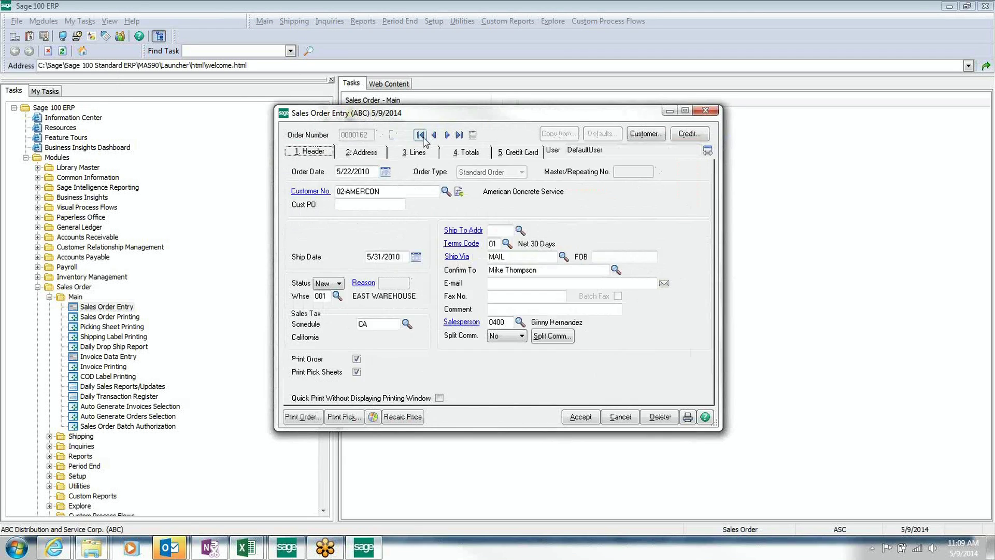
left_click(420, 151)
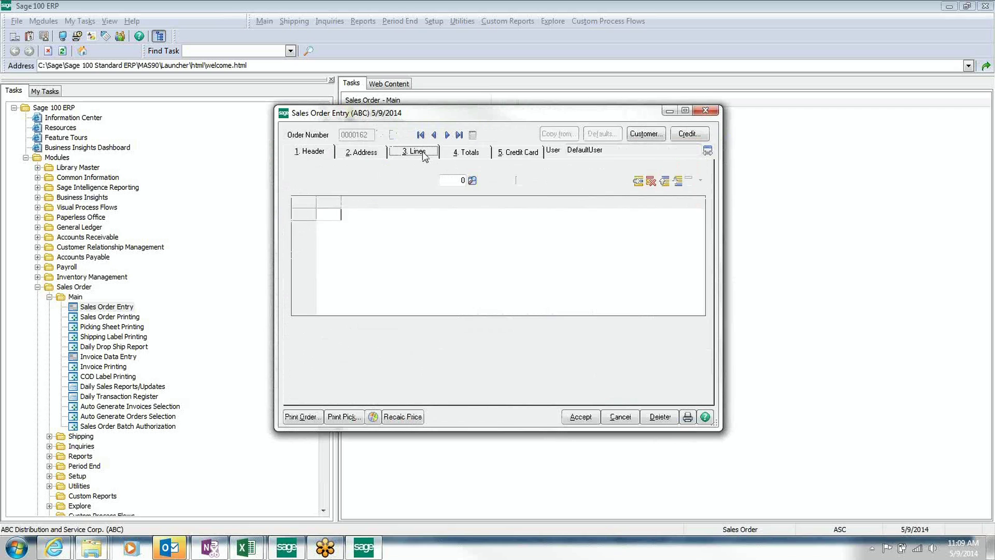
left_click(453, 180)
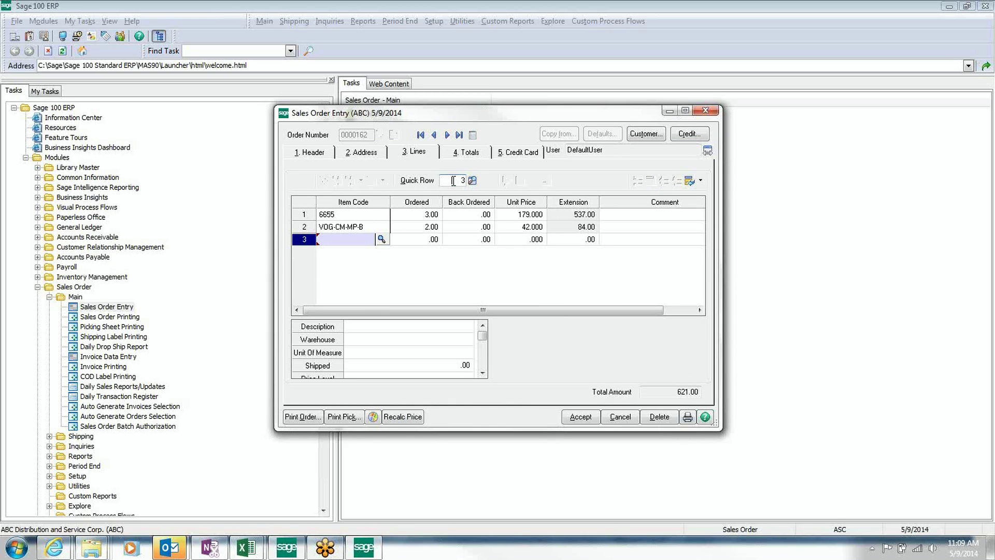
Search the order's line grid downward for an item code beginning with 6655 and close the search.
left_click(472, 181)
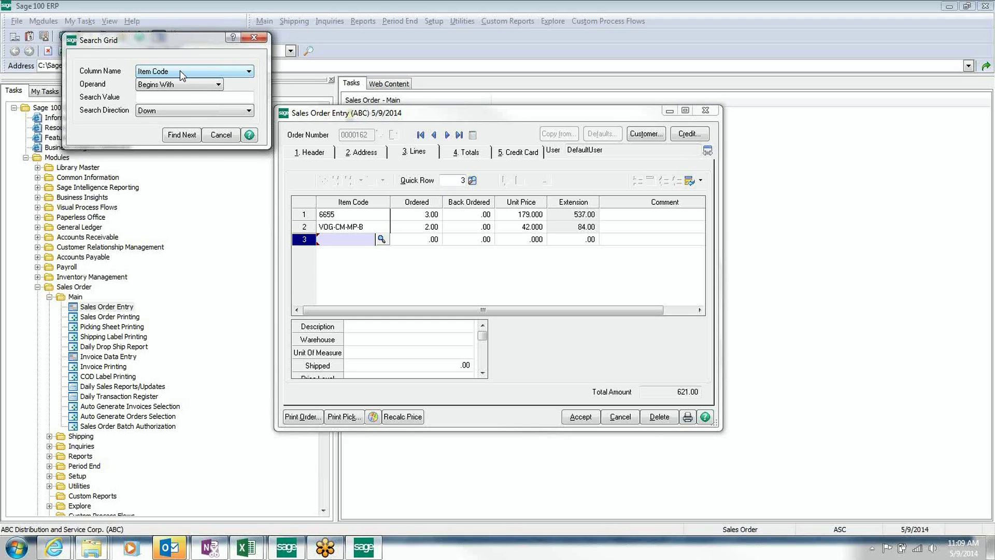
left_click(190, 96)
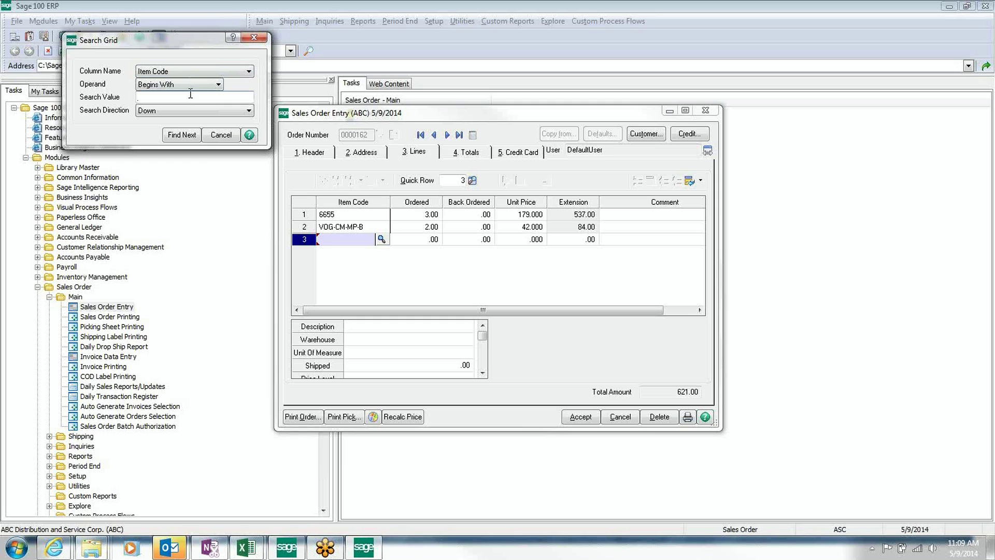
key("F2")
key("Return")
type("6655")
key("Return")
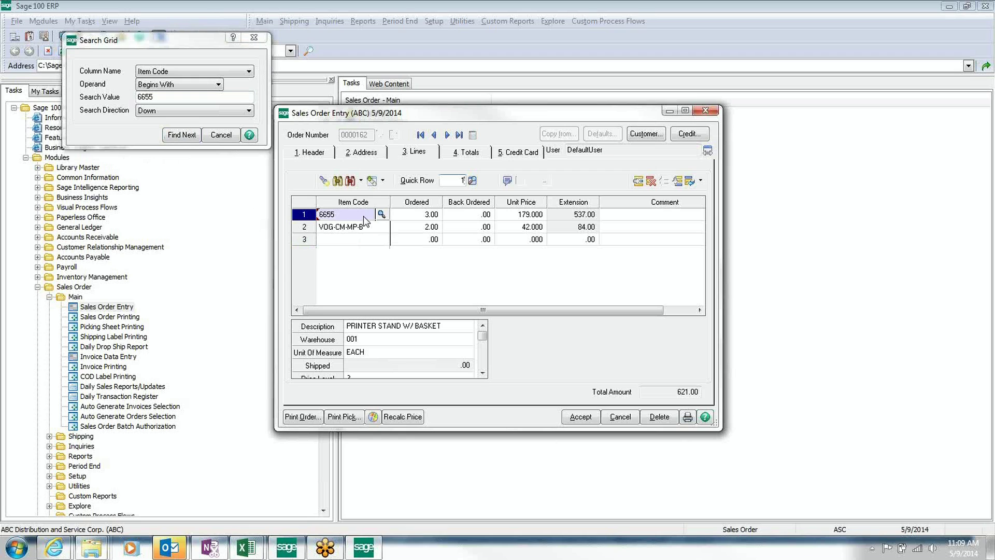
left_click(226, 138)
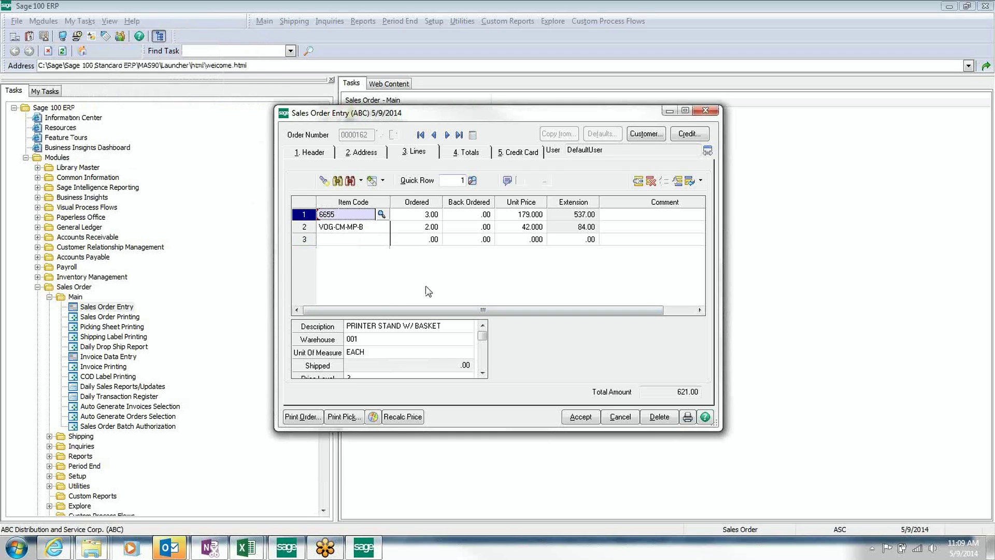
Cancel out of the loaded order, close Sales Order Entry and collapse the Sales Order module.
left_click(615, 412)
left_click(705, 109)
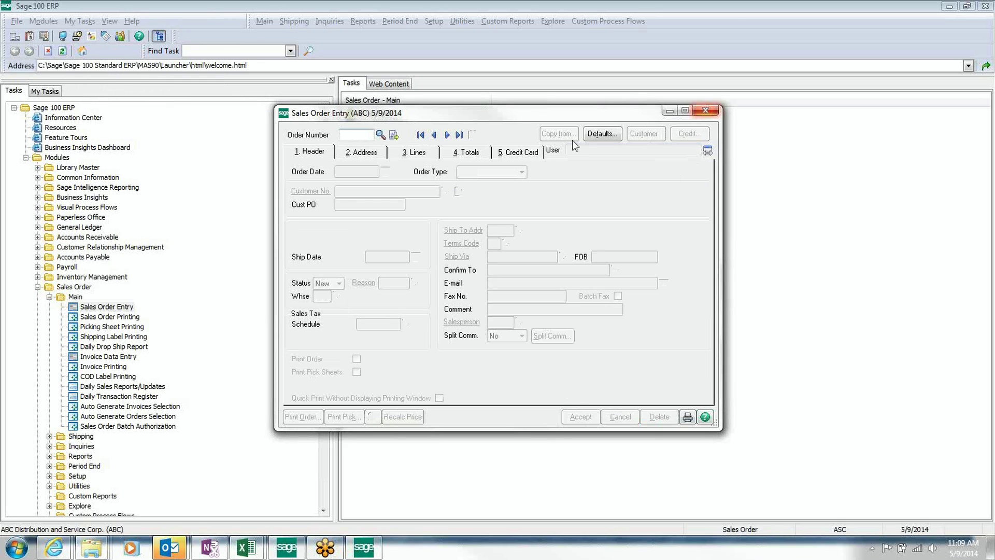
left_click(37, 286)
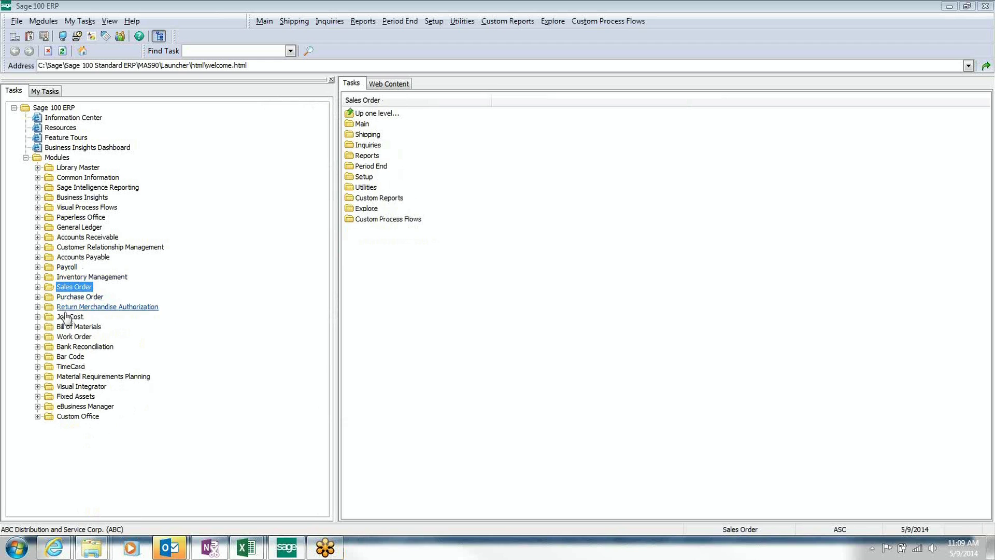
Expand the Bank Reconciliation module to view its main tasks, and collapse the module again.
left_click(66, 346)
left_click(75, 356)
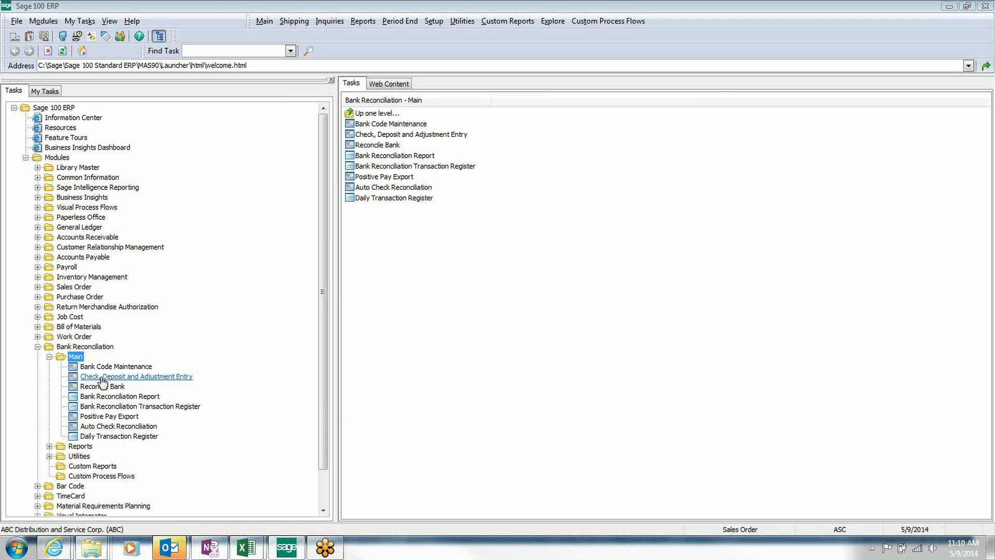
left_click(85, 347)
left_click(86, 348)
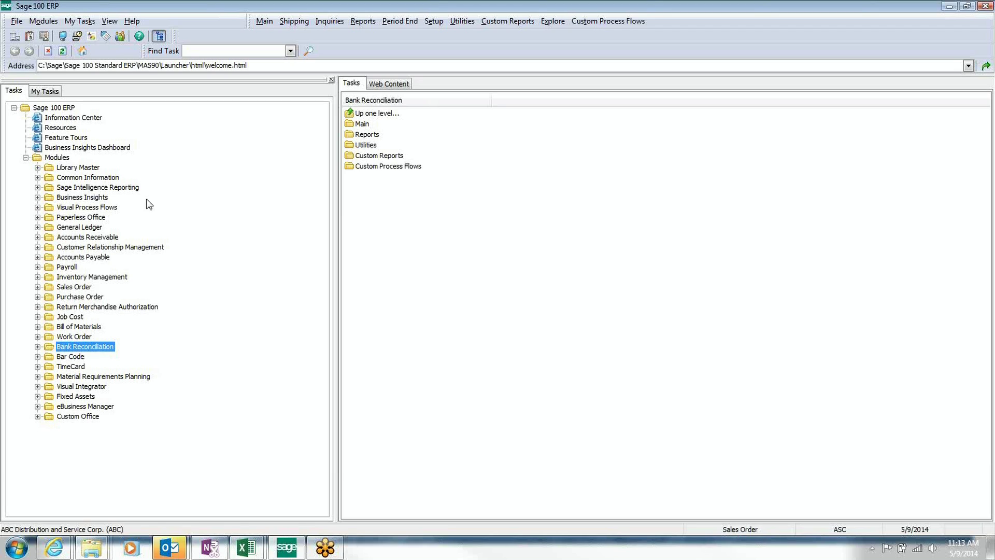
Show the Sage Intelligence Reporting report tasks, and open and cancel Financial Reports from the General Ledger reports.
double_click(110, 190)
double_click(86, 198)
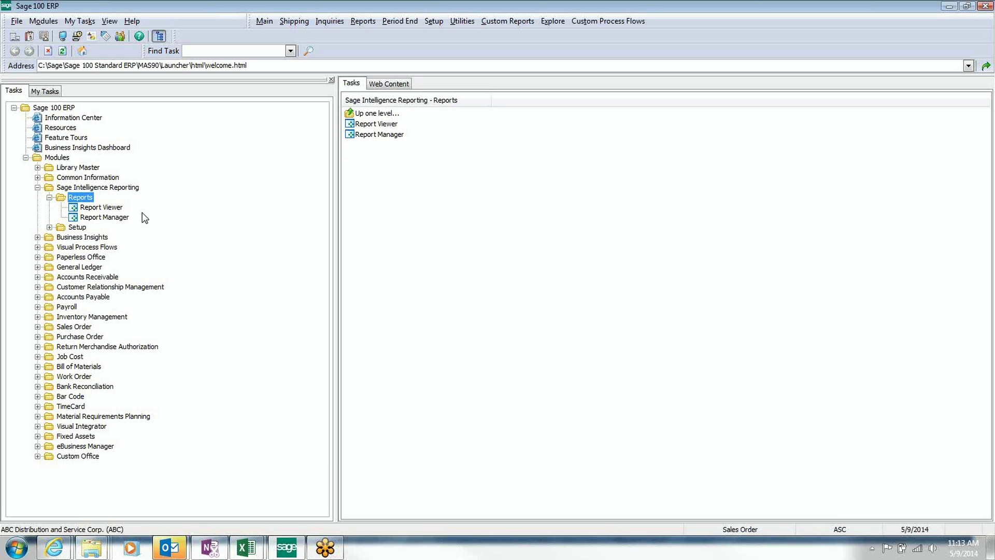
left_click(83, 267)
left_click(106, 306)
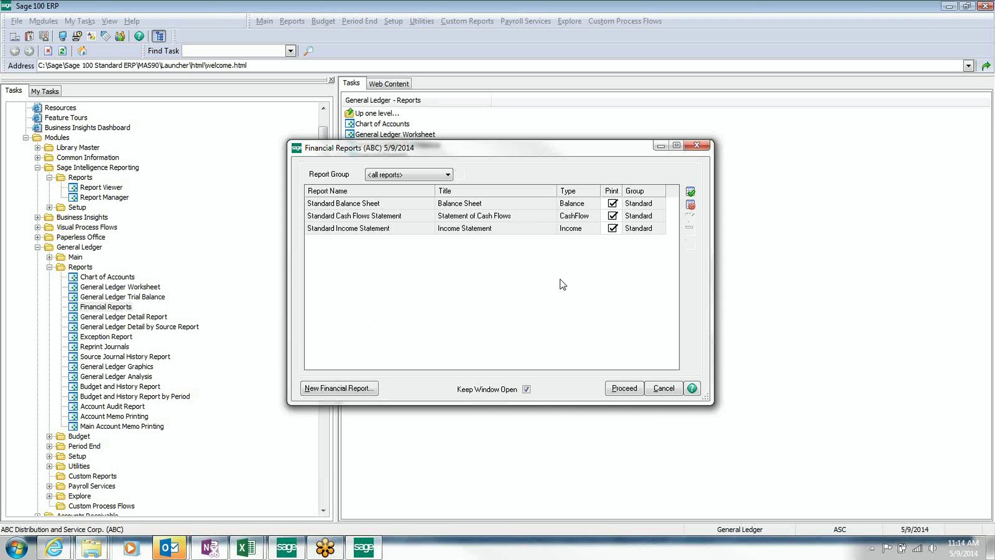
left_click(664, 388)
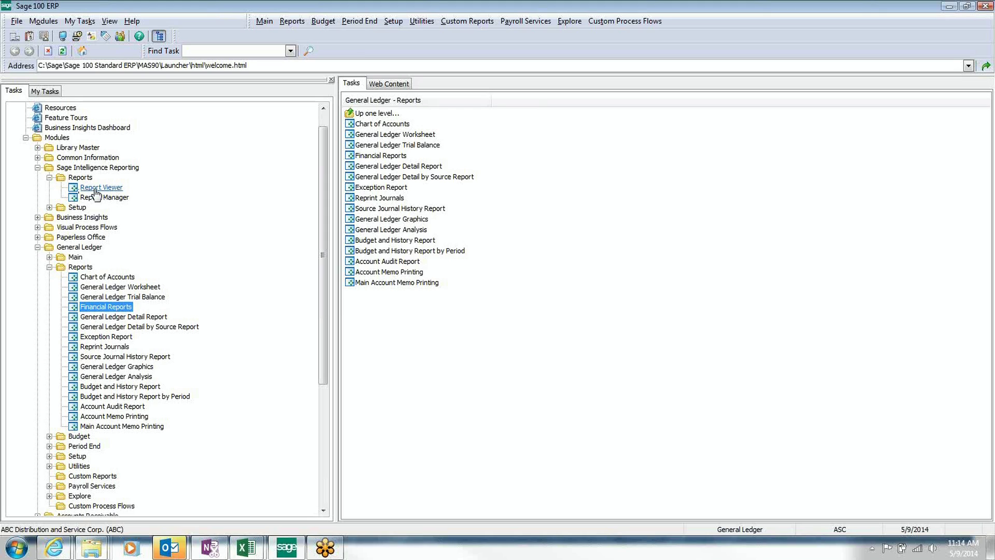
Switch to the Financial Reports Designer workbook in Excel, examine the Jan 02 revenue actual and budget cells, and minimize the workbook.
left_click(248, 547)
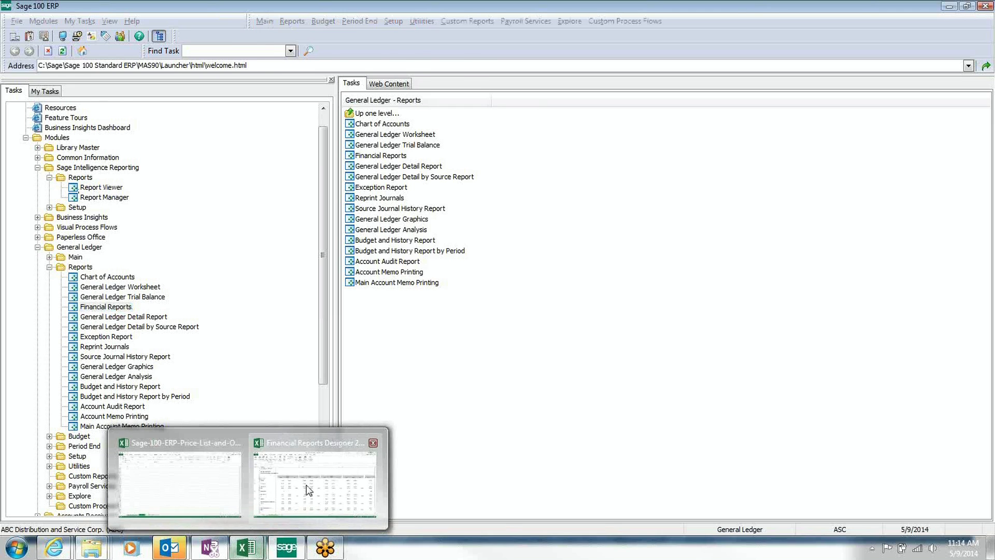
left_click(309, 490)
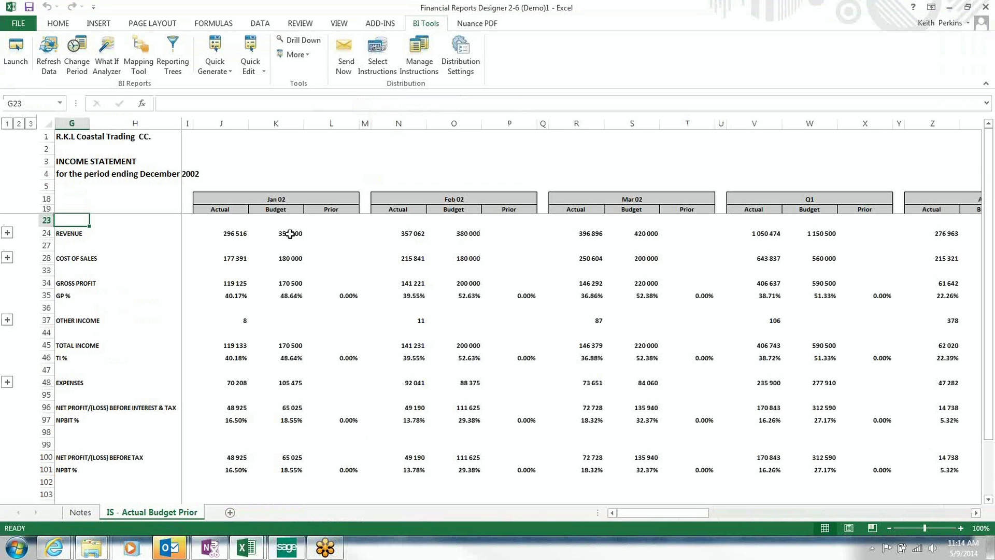
left_click(290, 234)
left_click(239, 233)
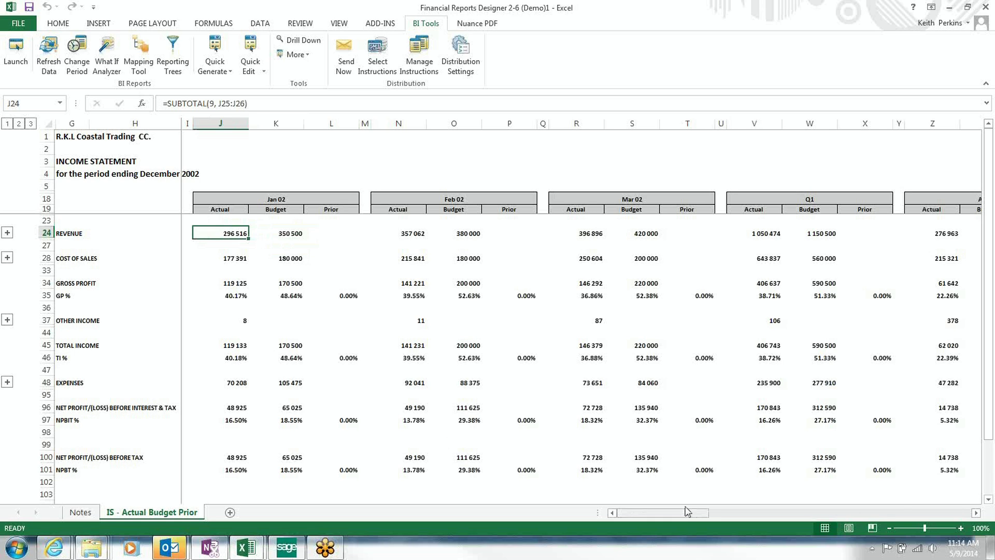
left_click_drag(692, 514, 957, 5)
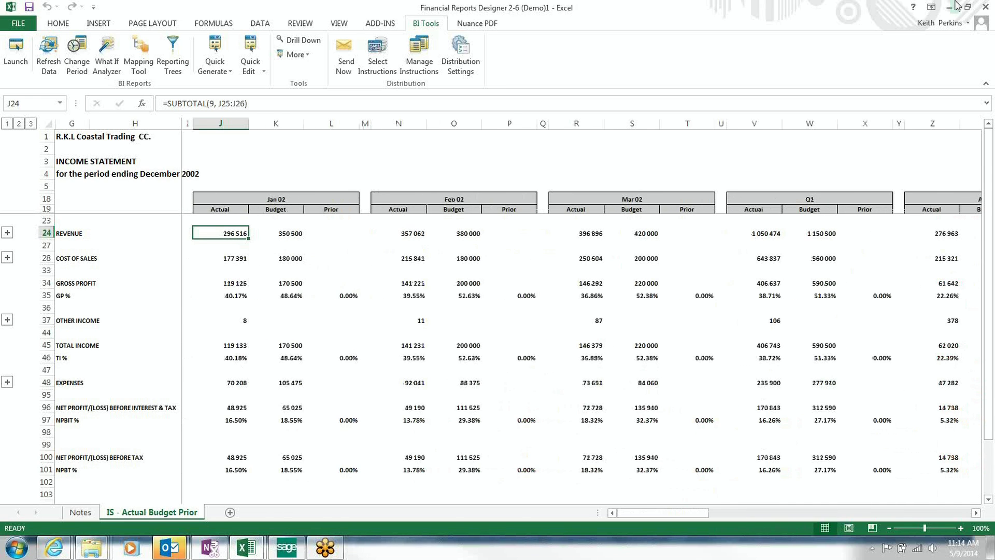
left_click(950, 6)
Open the Sage Intelligence Report Viewer, browse its list of reports over the Excel workbook, and select Customer Sales 2-7.
left_click(103, 188)
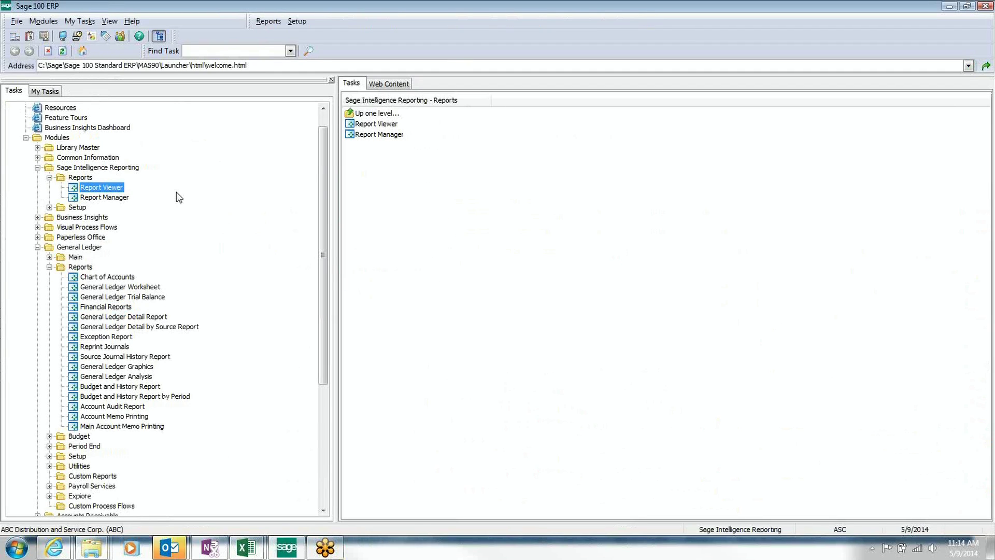
left_click(246, 547)
left_click(279, 496)
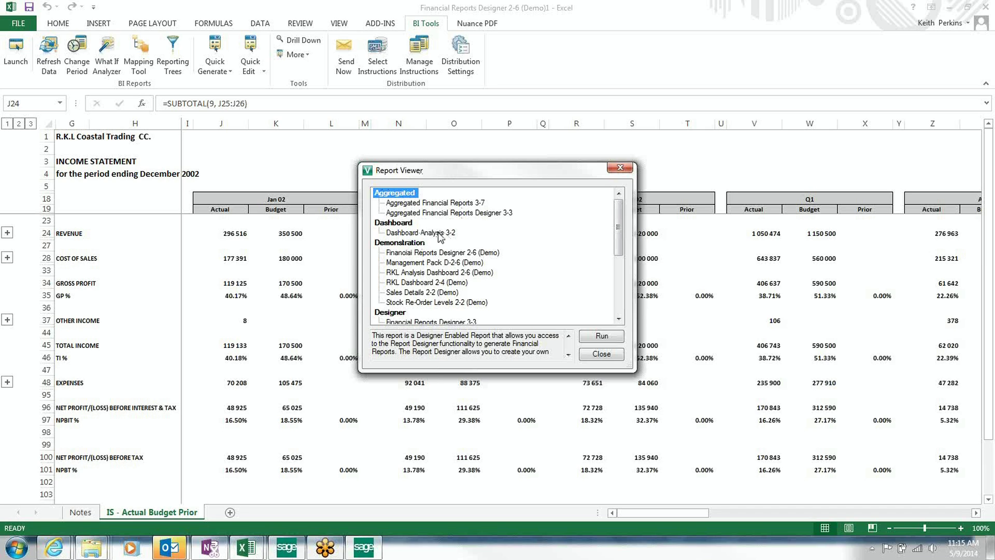
scroll(439, 238, "down", 2)
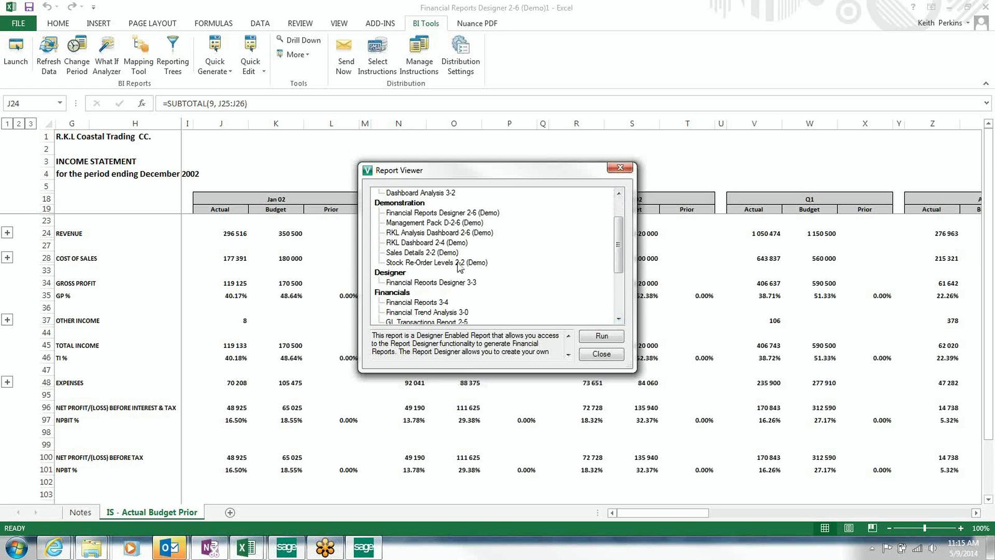
left_click(619, 320)
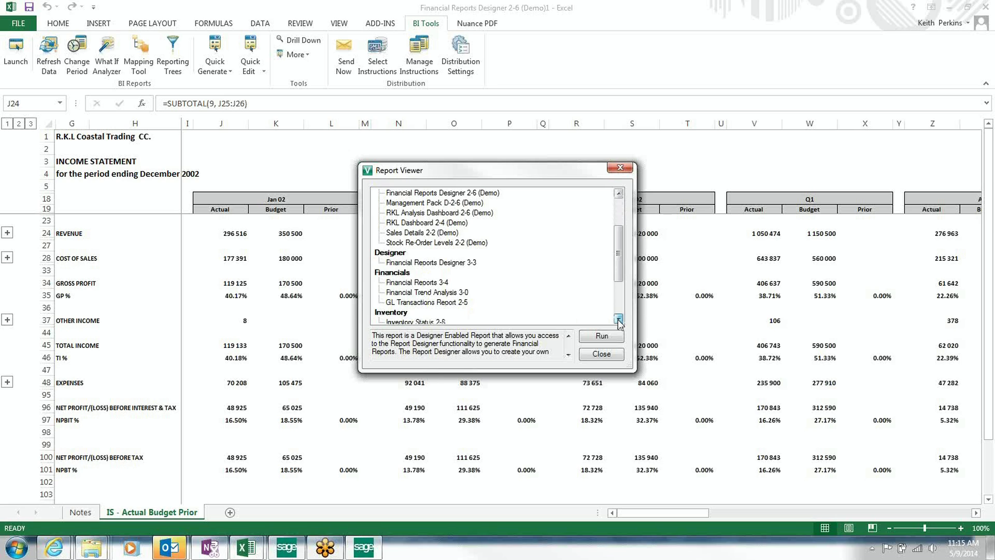
left_click(619, 320)
left_click(619, 320)
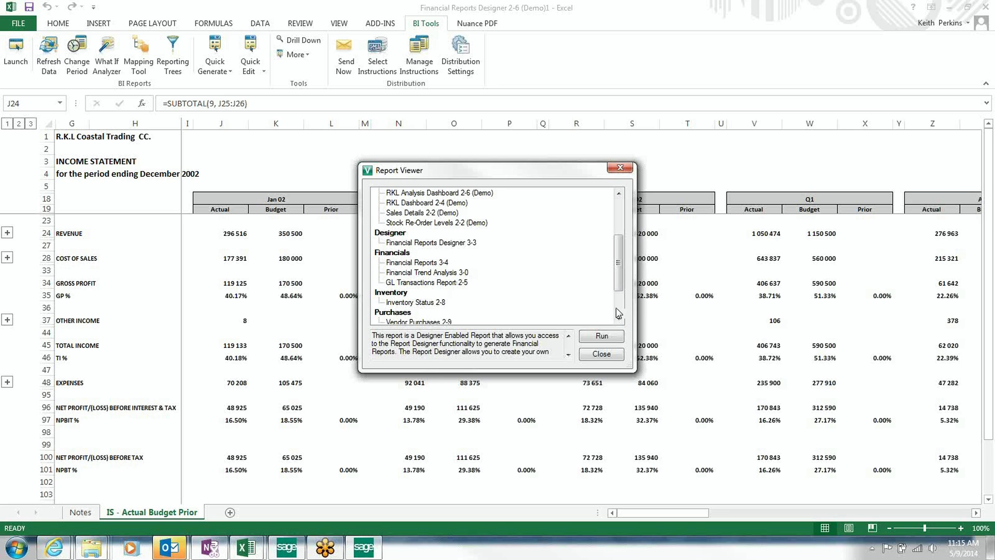
scroll(563, 307, "down", 2)
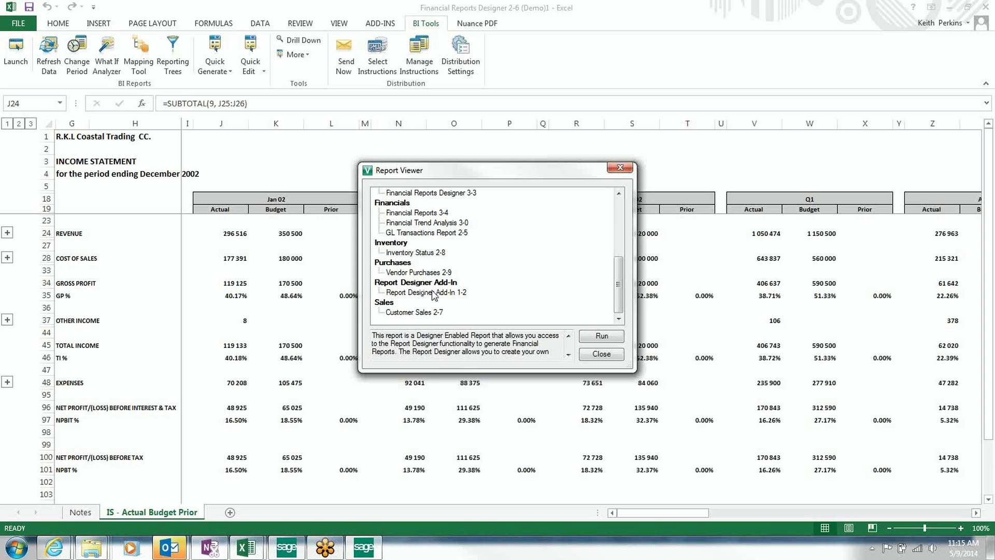
left_click(407, 311)
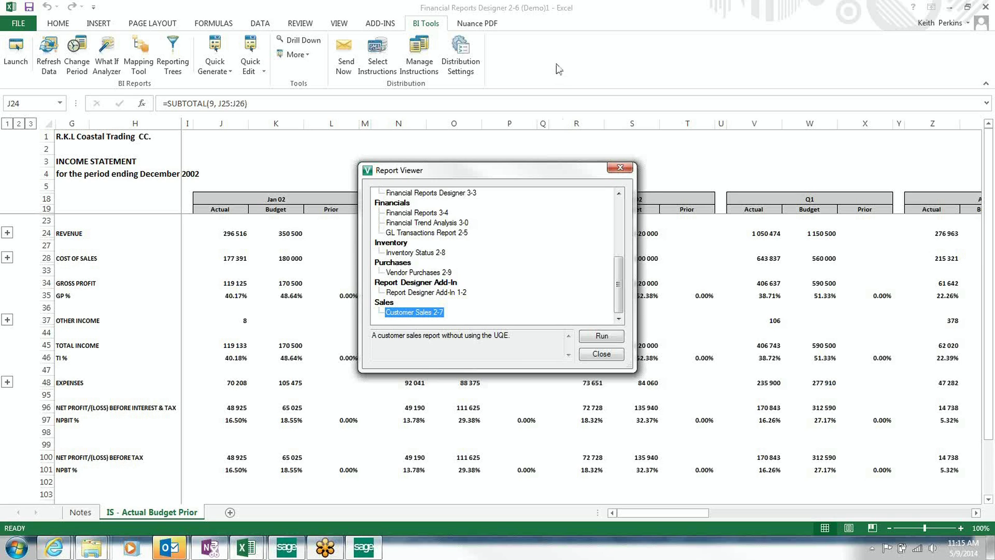
Minimize the Excel workbook and close the Report Viewer to return to Sage 100 ERP.
key("Escape")
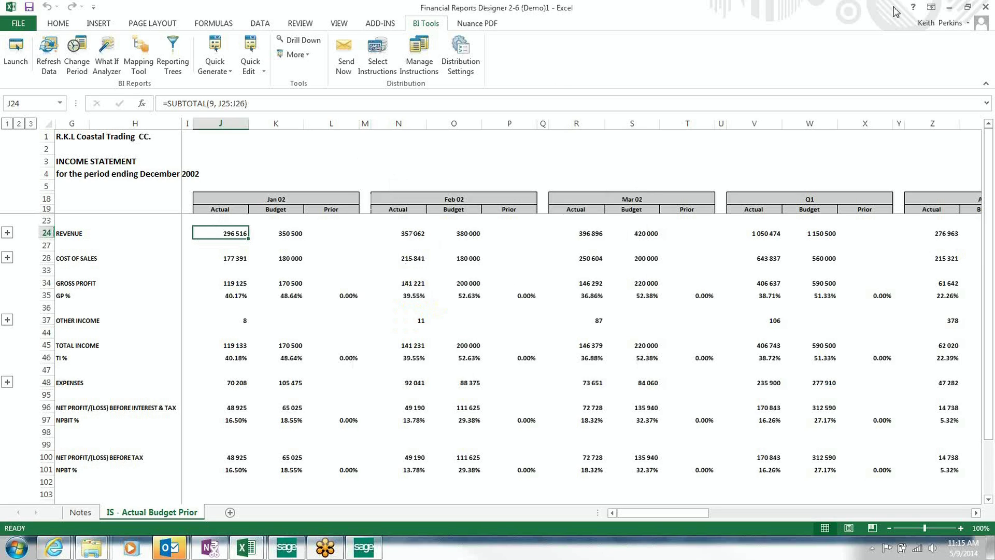
left_click(949, 7)
left_click(660, 355)
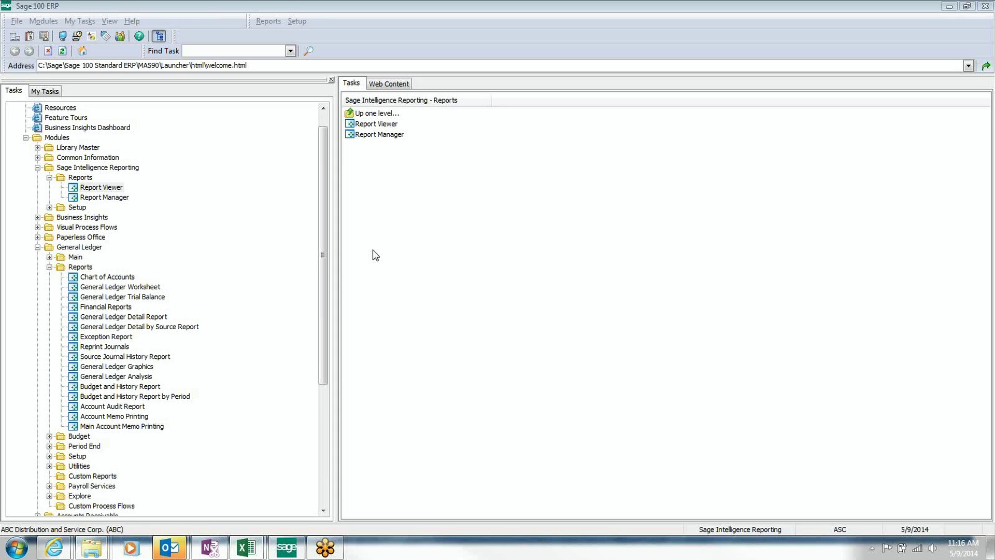
Collapse the Sage Intelligence Reporting and General Ledger modules, and list the Payroll period end tasks.
left_click(37, 167)
left_click(37, 206)
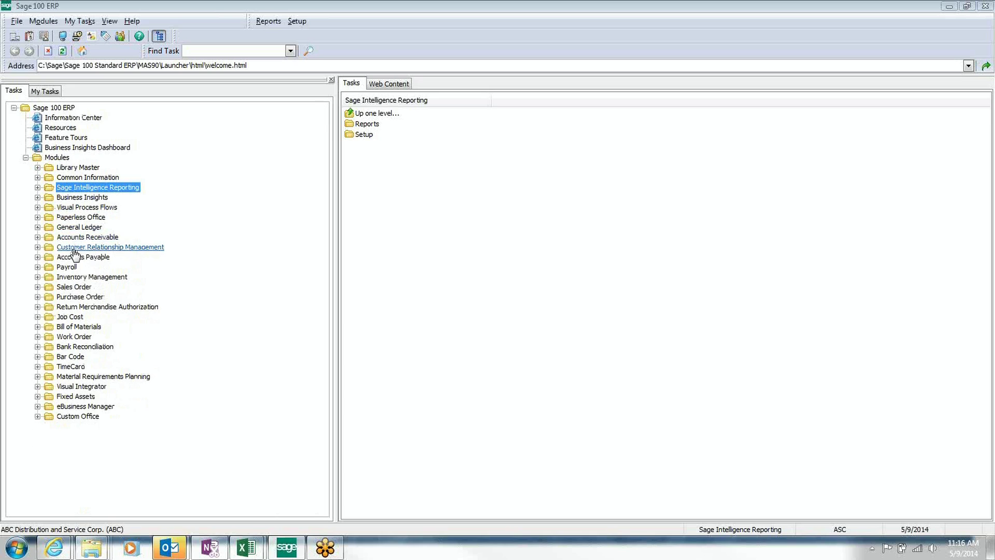
left_click(67, 267)
left_click(84, 306)
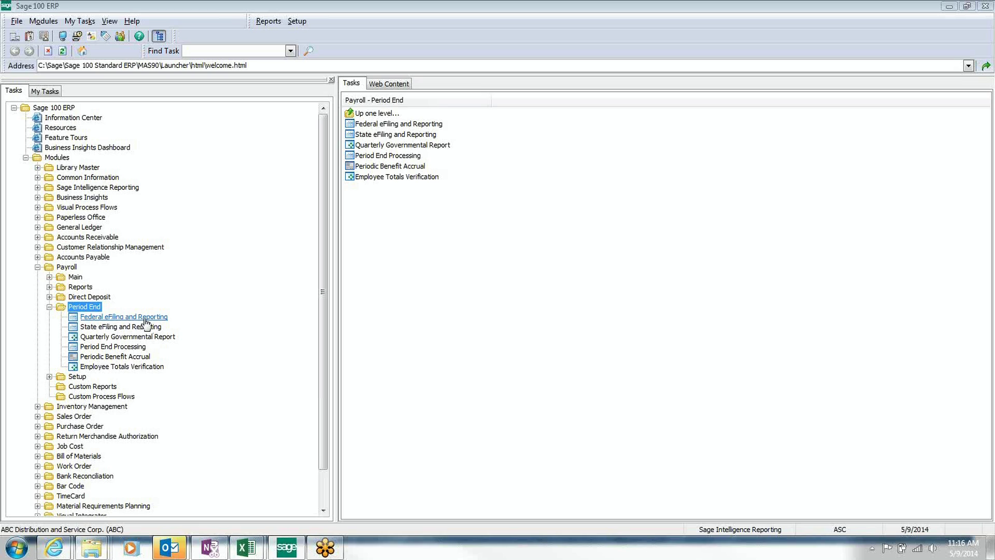
Expand the Accounts Payable module and view its period end and report tasks.
left_click(79, 260)
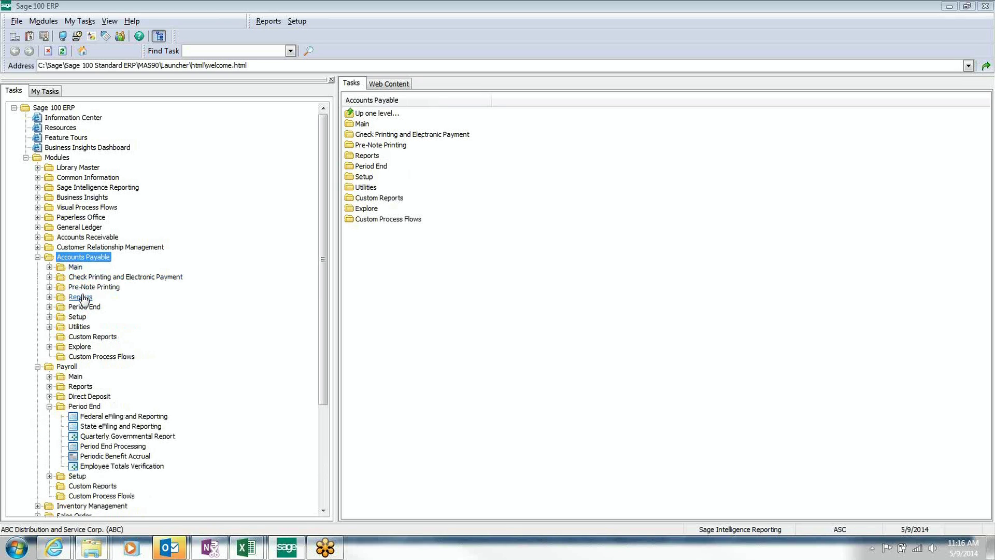
left_click(82, 308)
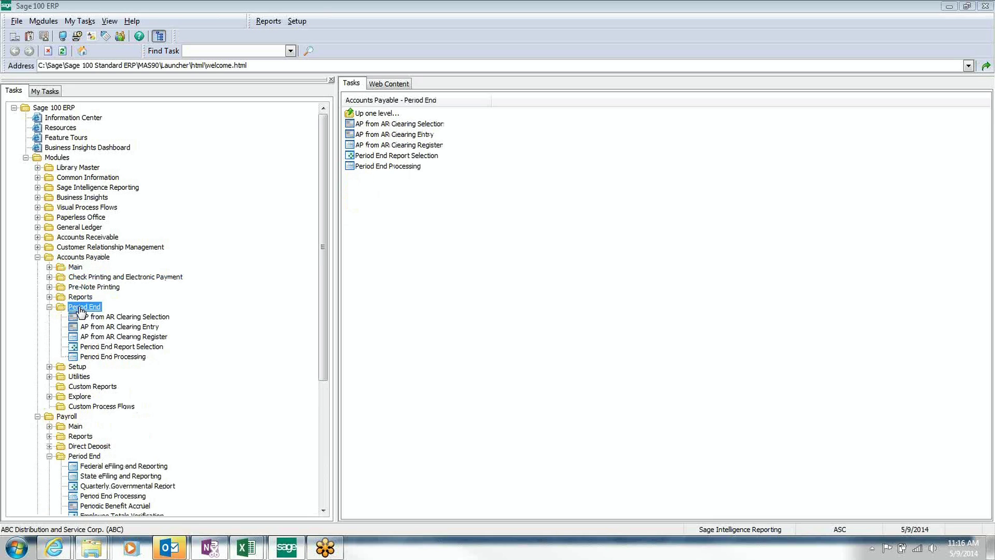
left_click(74, 297)
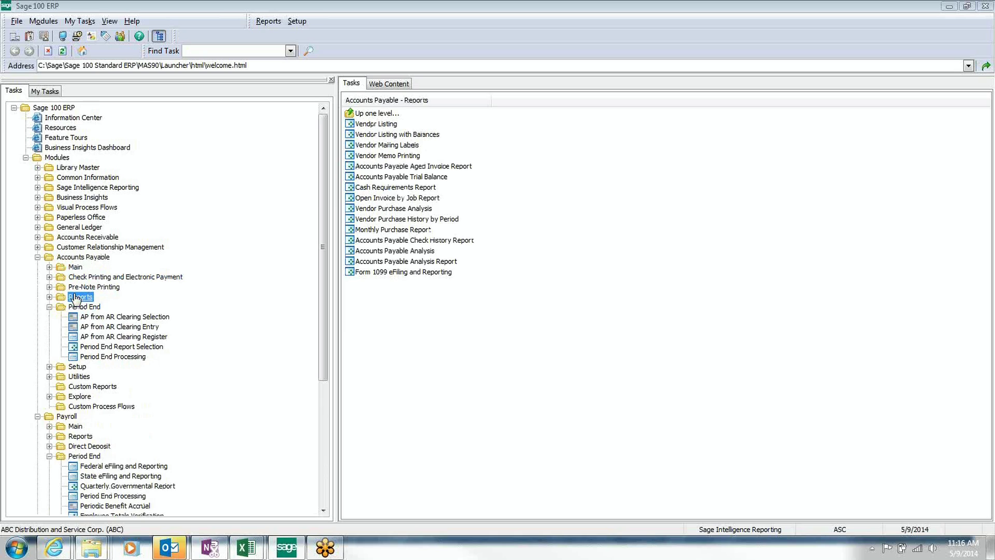